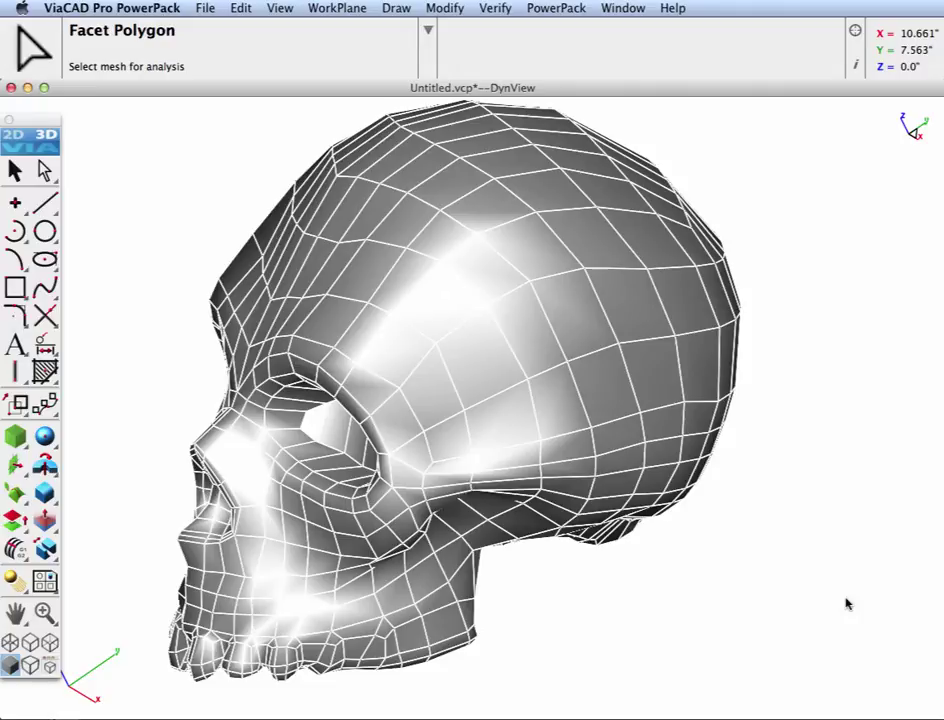
- Run a mesh quality analysis on the skull mesh and close its report
left_click(560, 8)
mouse_move(567, 29)
mouse_move(650, 44)
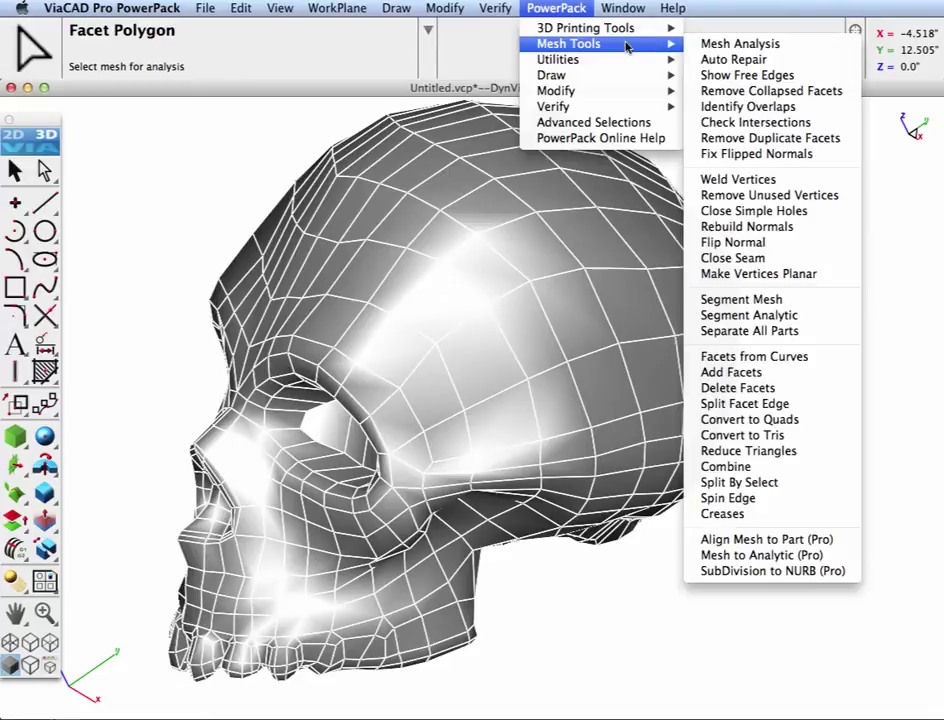
left_click(718, 46)
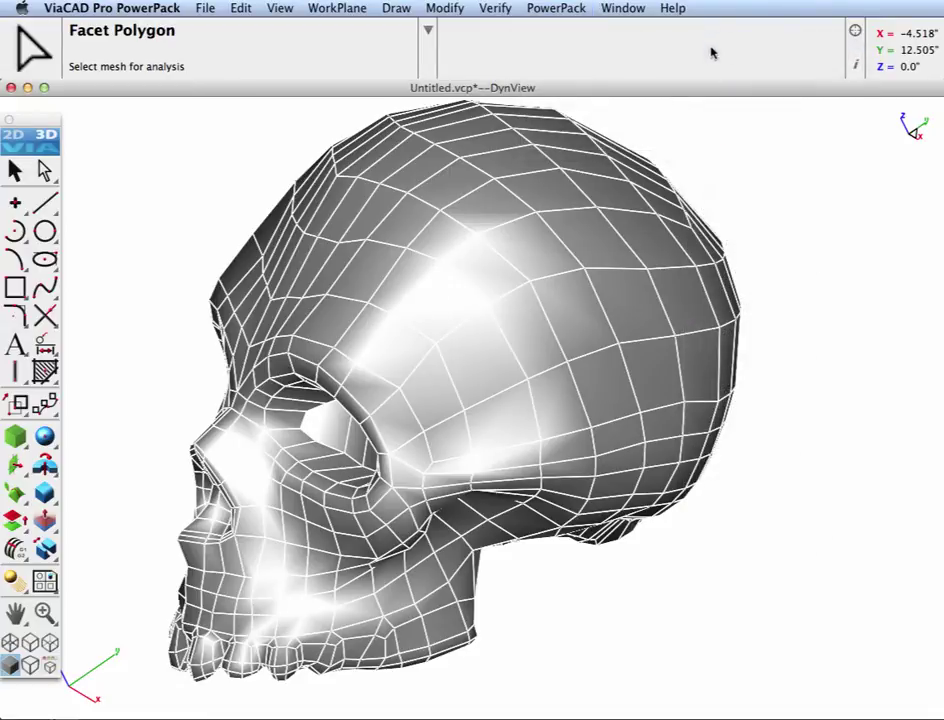
left_click(535, 228)
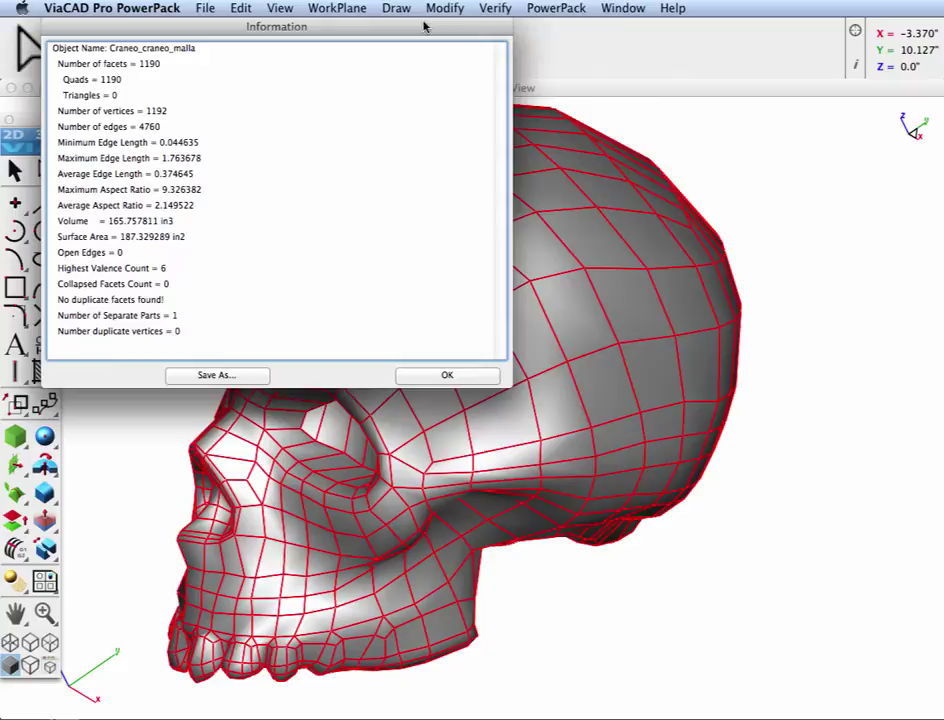
left_click_drag(405, 26, 524, 157)
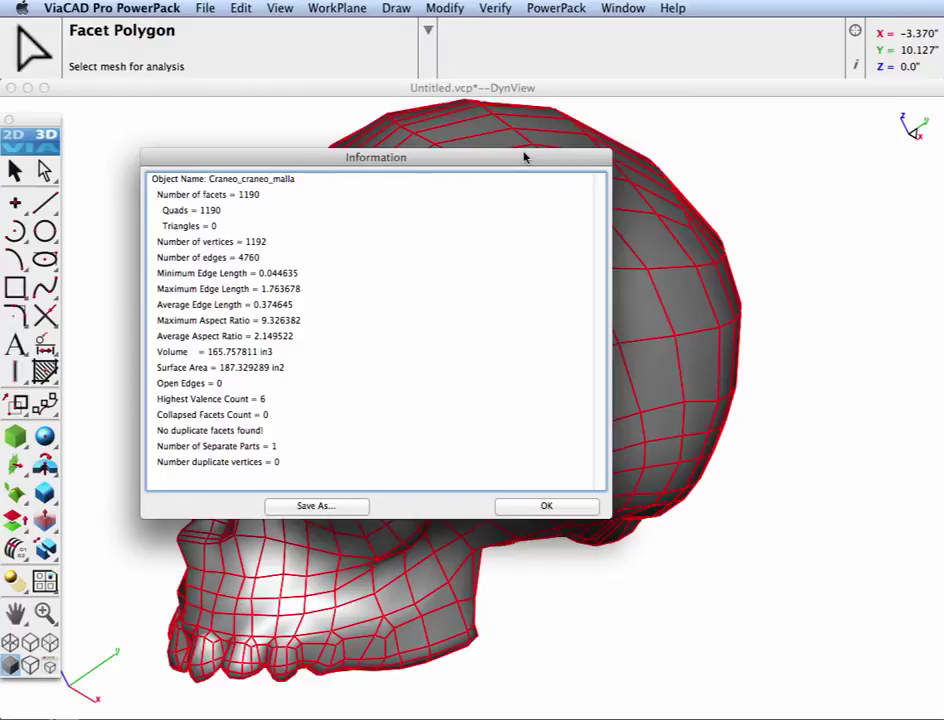
left_click(546, 505)
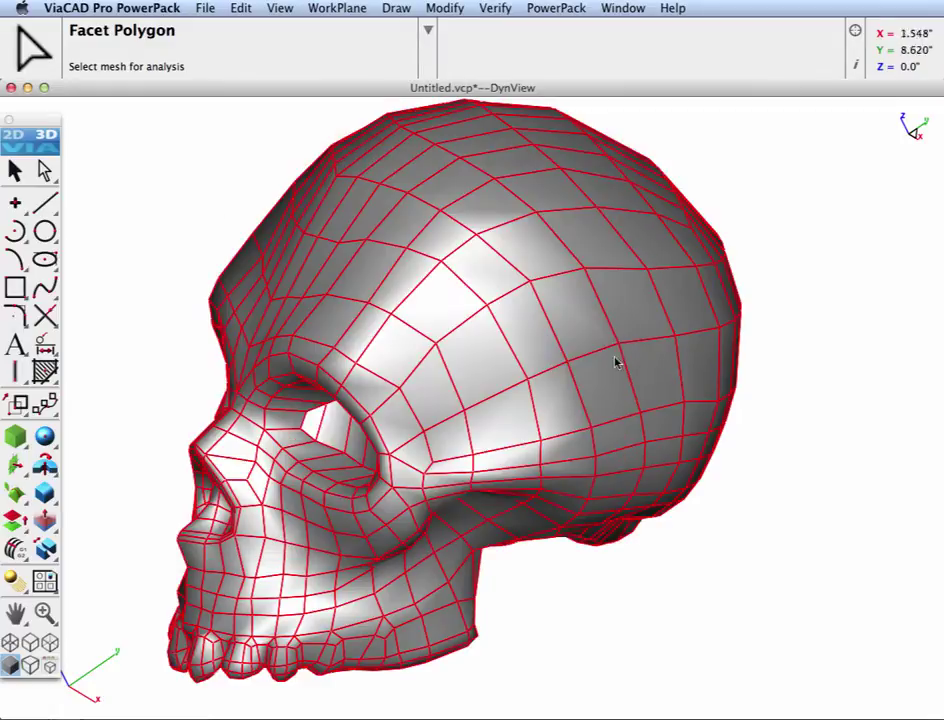
- Convert the skull mesh into a smooth NURBS model with SubDivision to NURB (Pro)
left_click(556, 8)
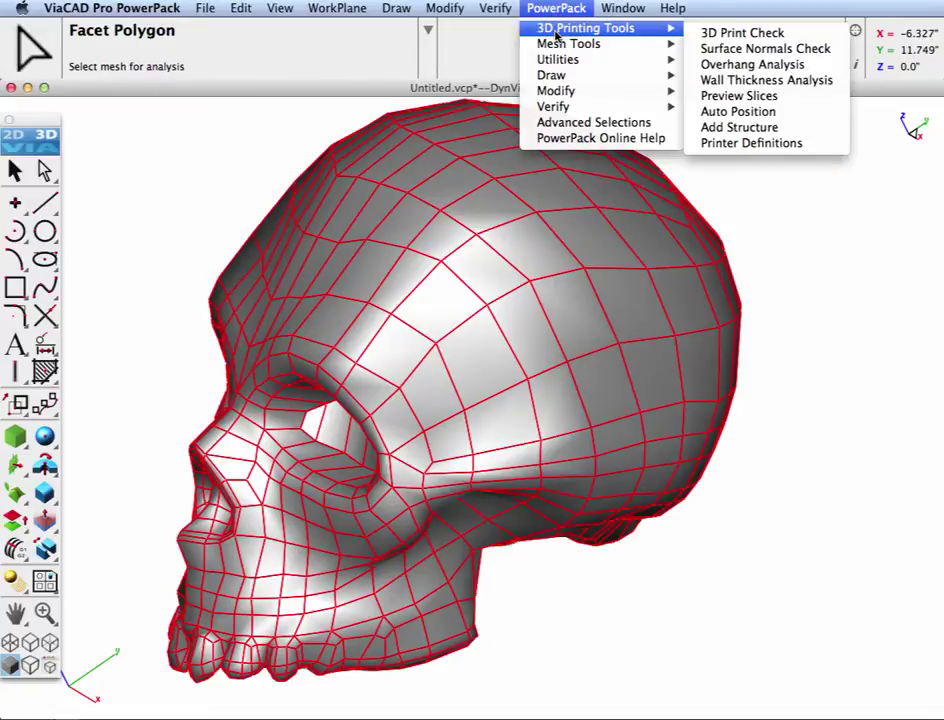
mouse_move(583, 52)
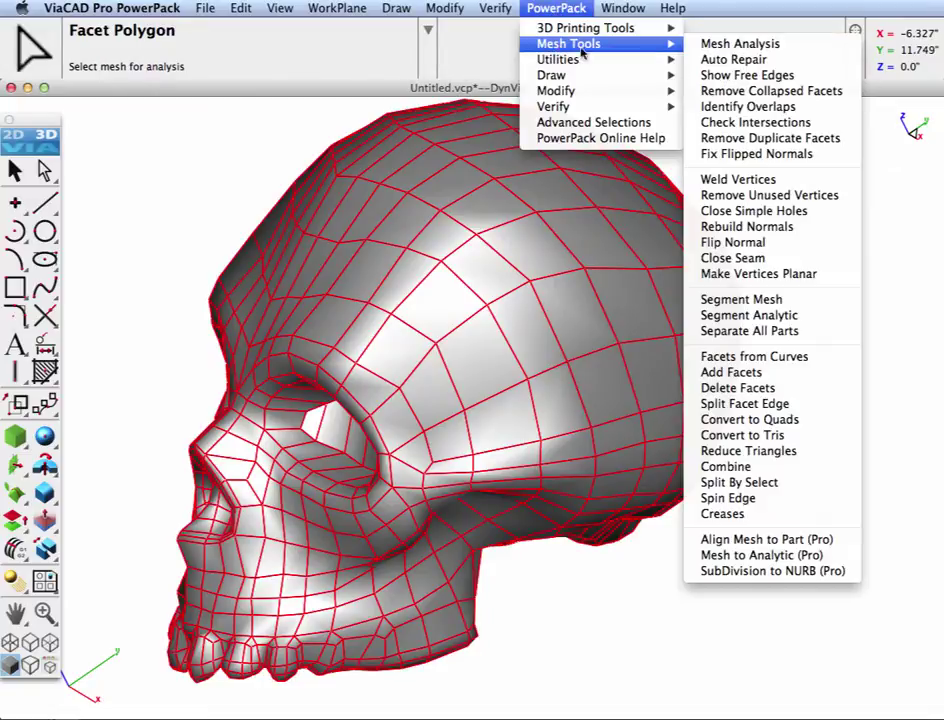
left_click(770, 571)
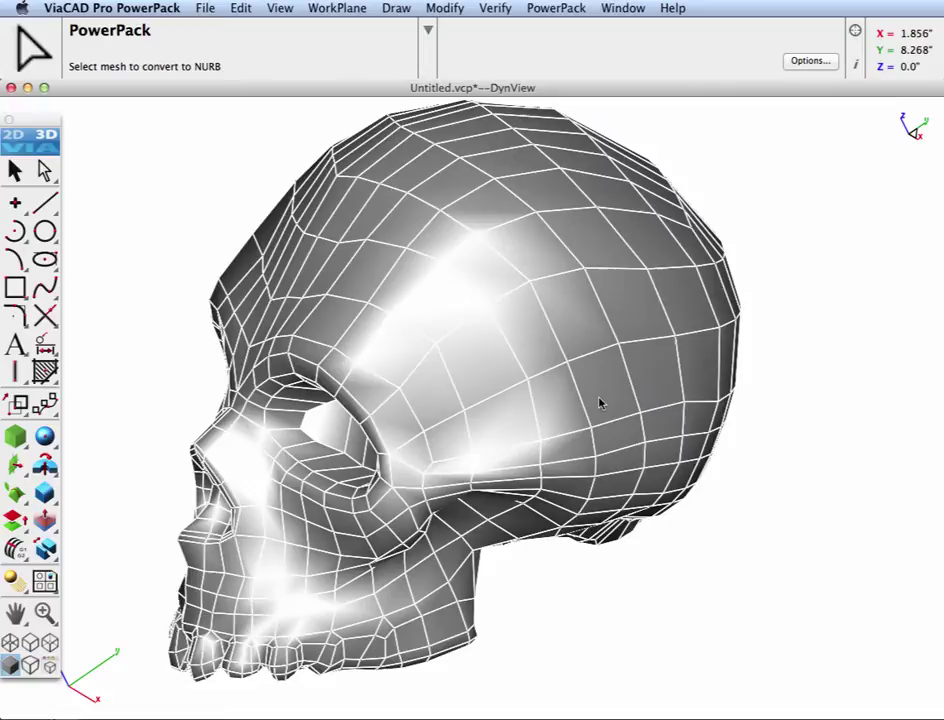
left_click(600, 403)
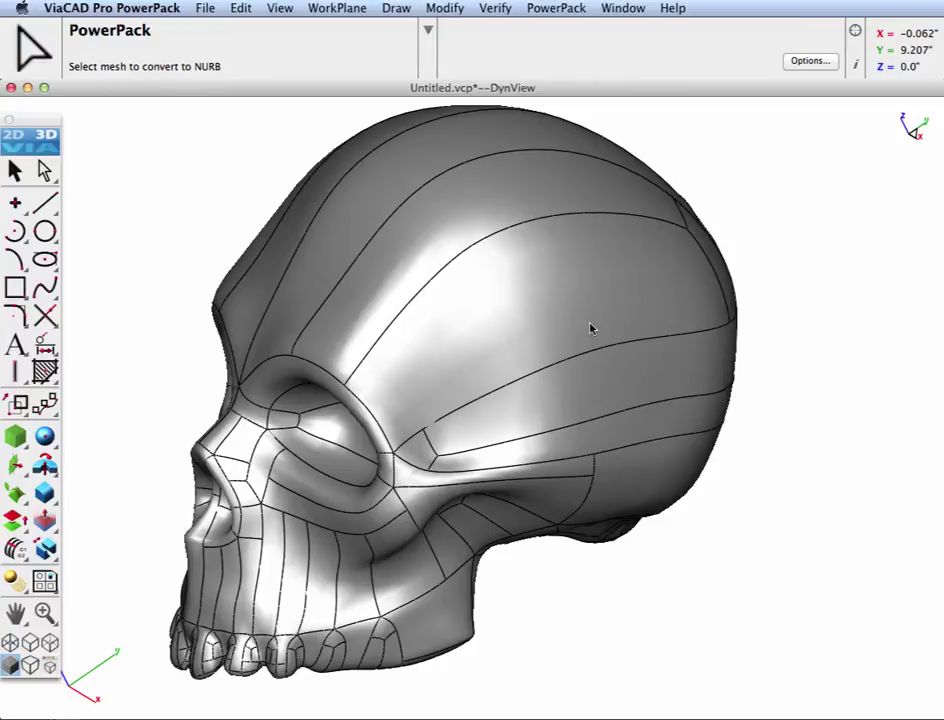
- Set the skull solid's material to [Plastic] ABS in Verify > Properties, giving 6.247 pounds
left_click(15, 171)
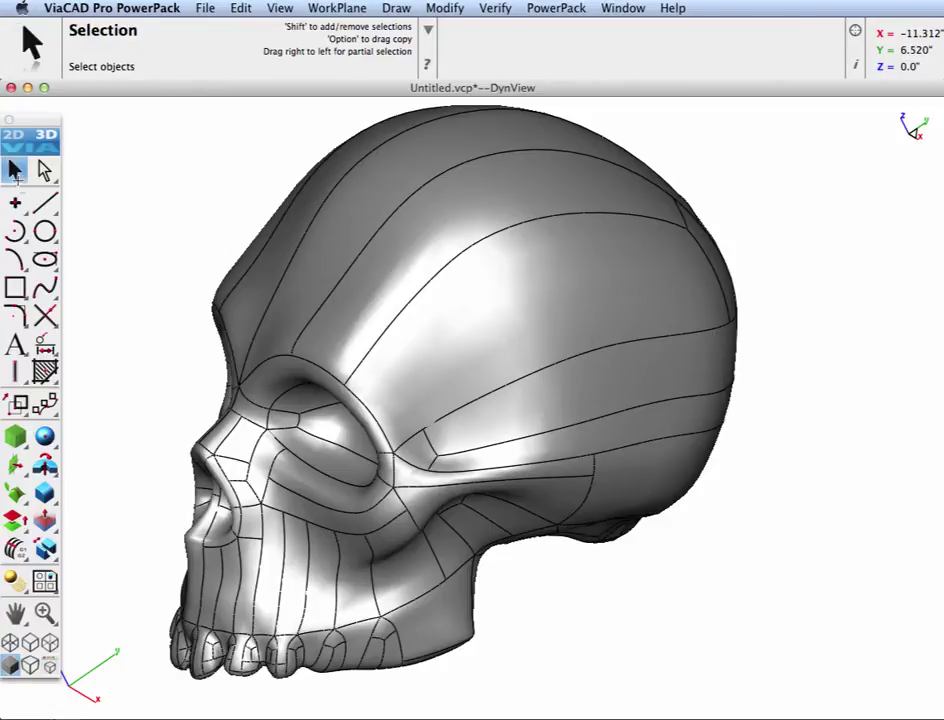
left_click(432, 276)
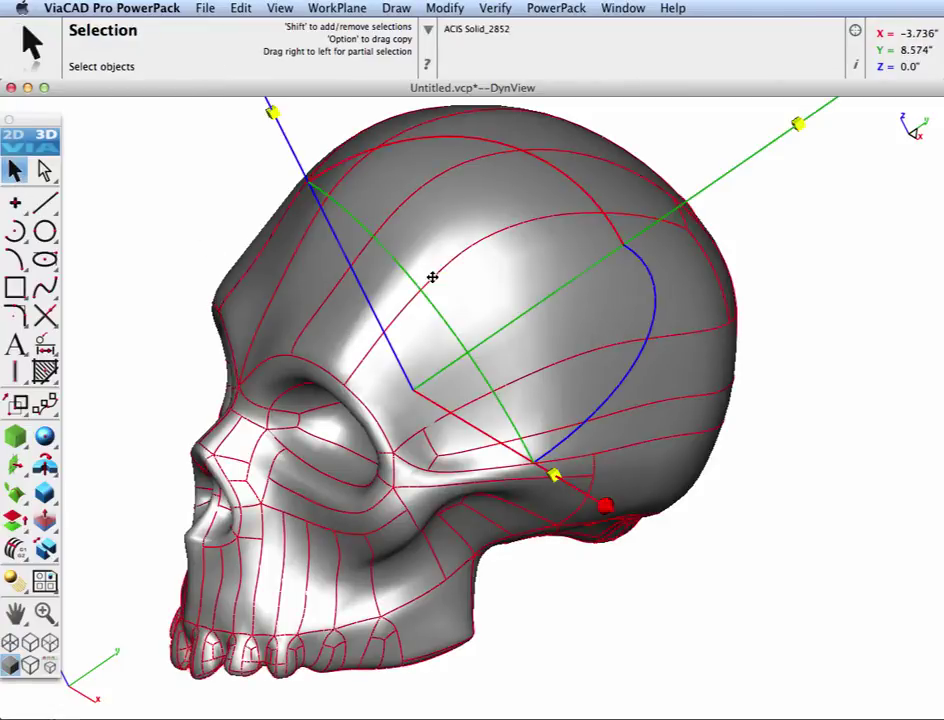
left_click(495, 8)
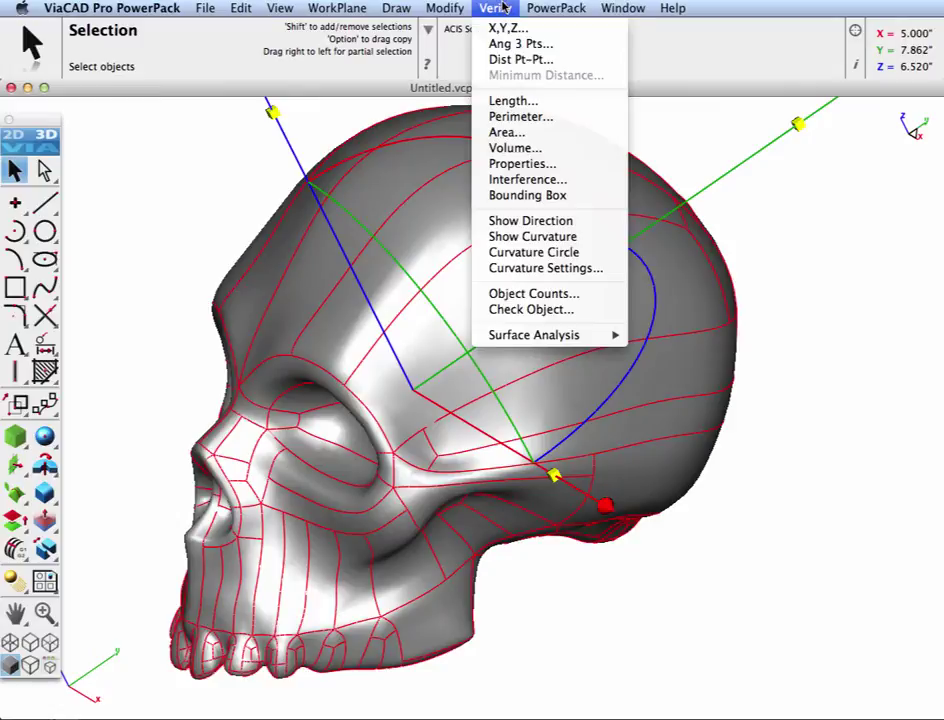
left_click(524, 164)
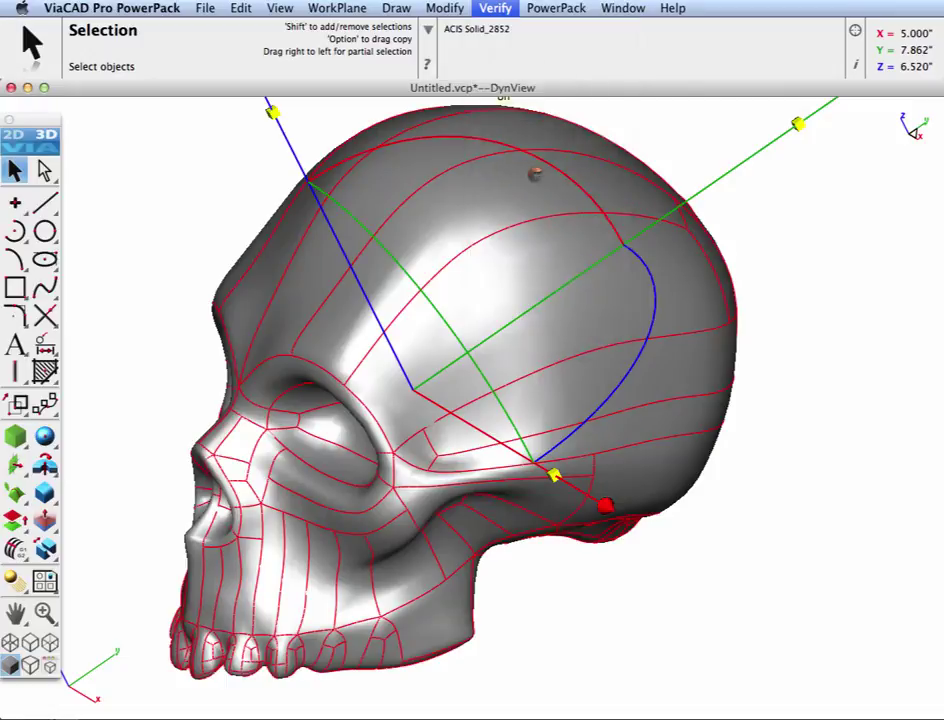
left_click_drag(587, 252, 581, 243)
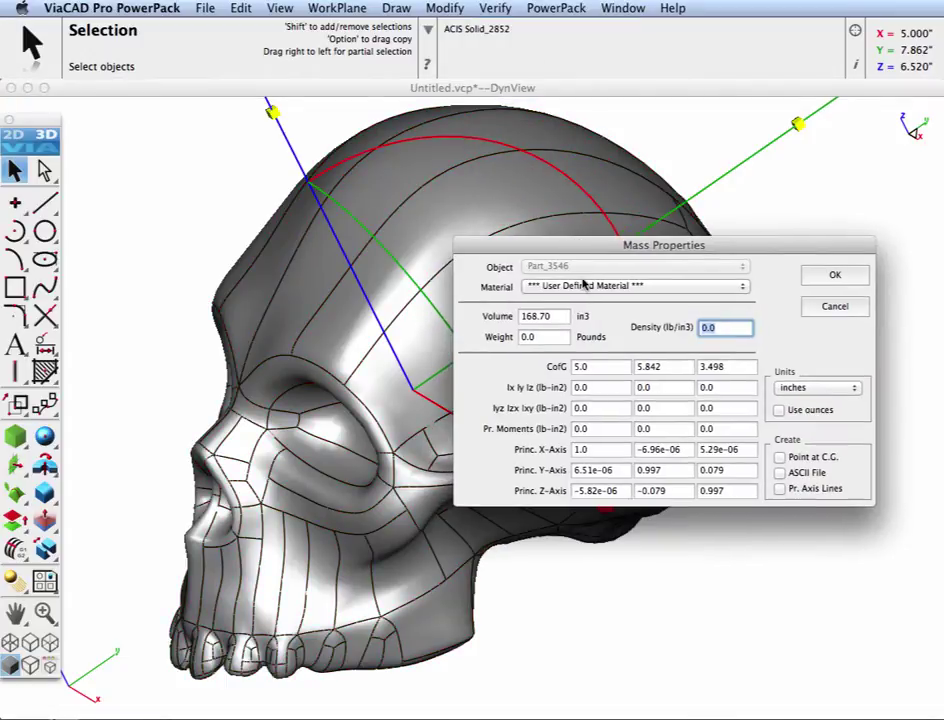
left_click(600, 287)
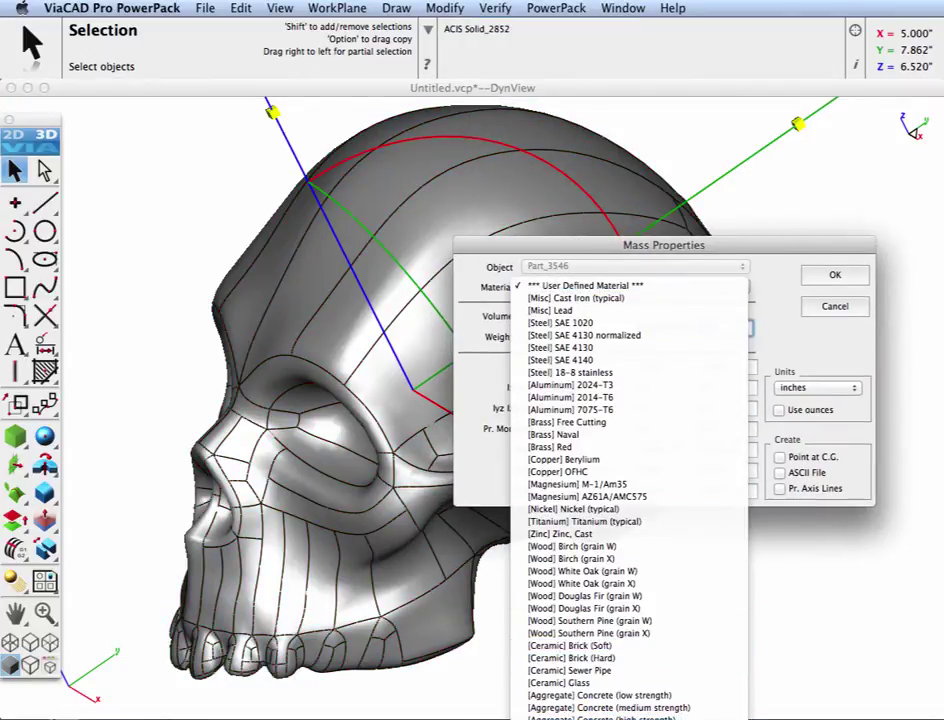
left_click(590, 700)
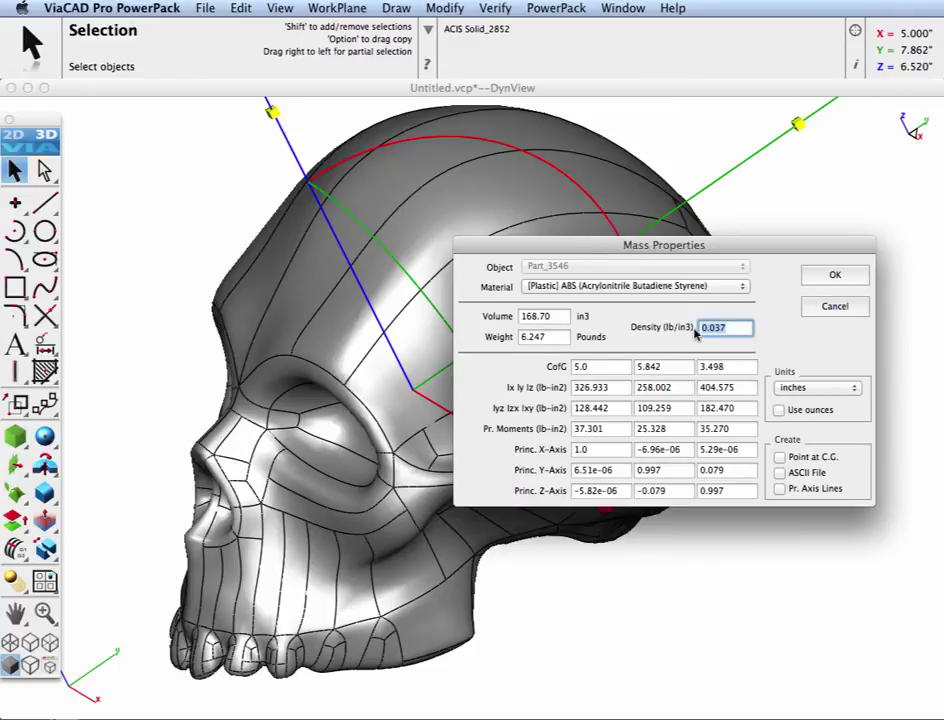
left_click(835, 279)
left_click(834, 276)
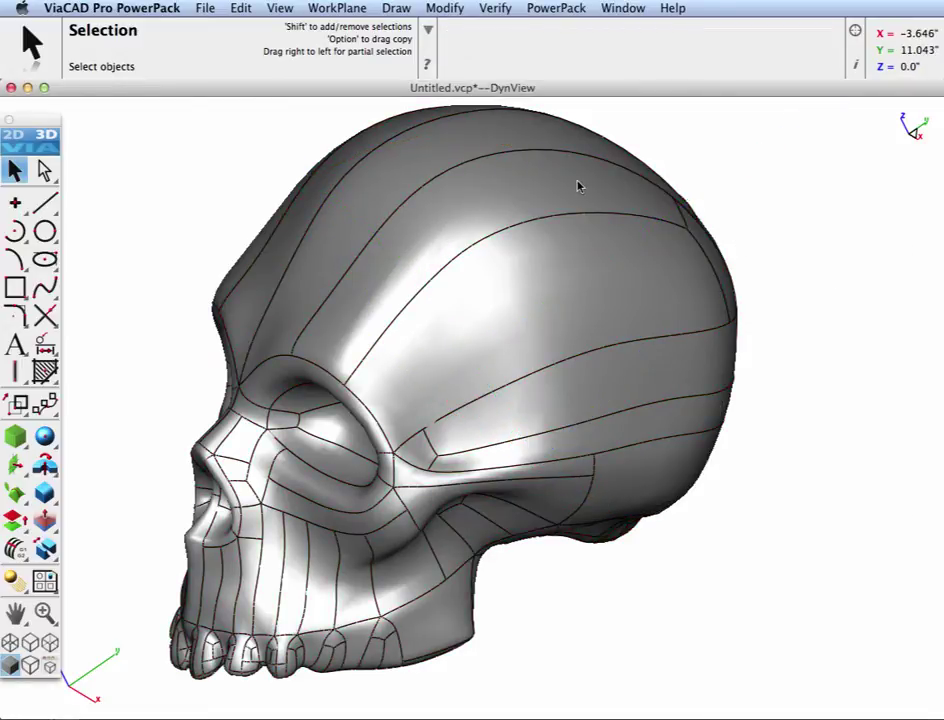
left_click(349, 186)
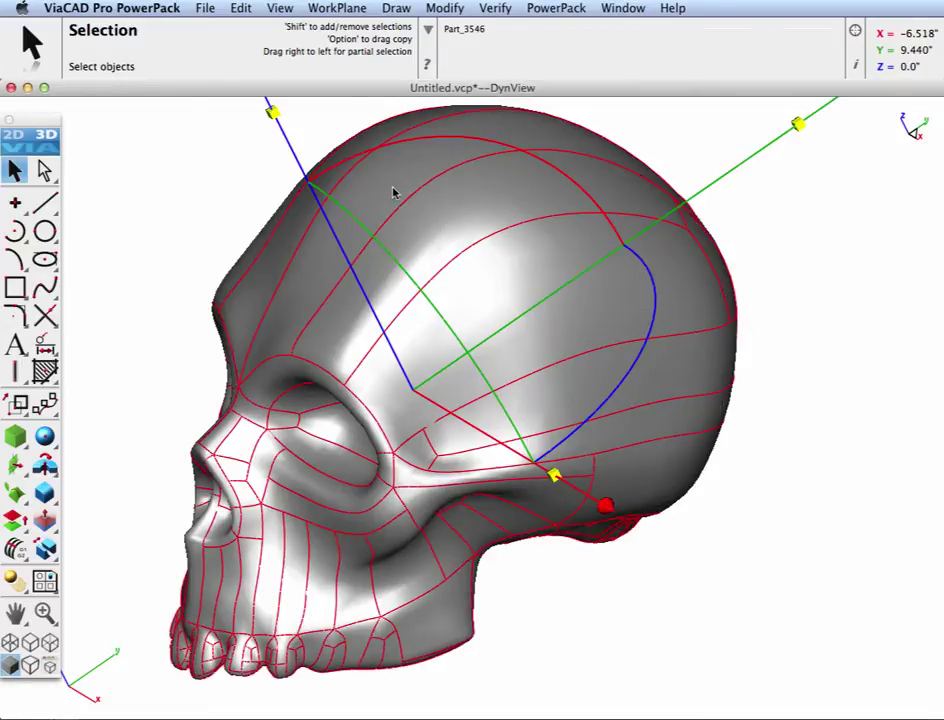
left_click(492, 9)
left_click(529, 313)
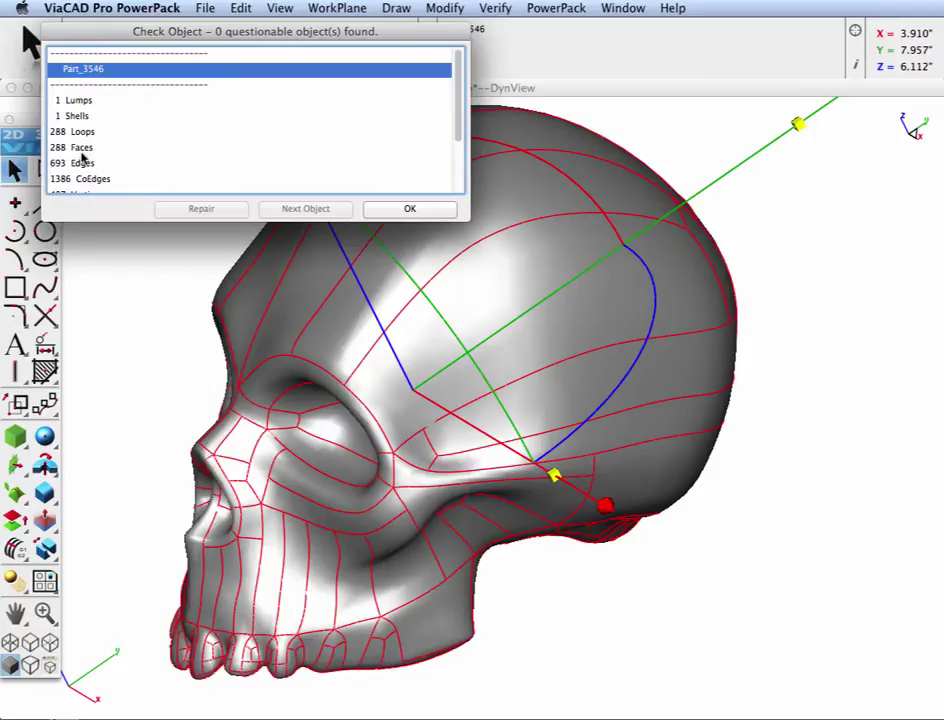
left_click(409, 209)
left_click(172, 155)
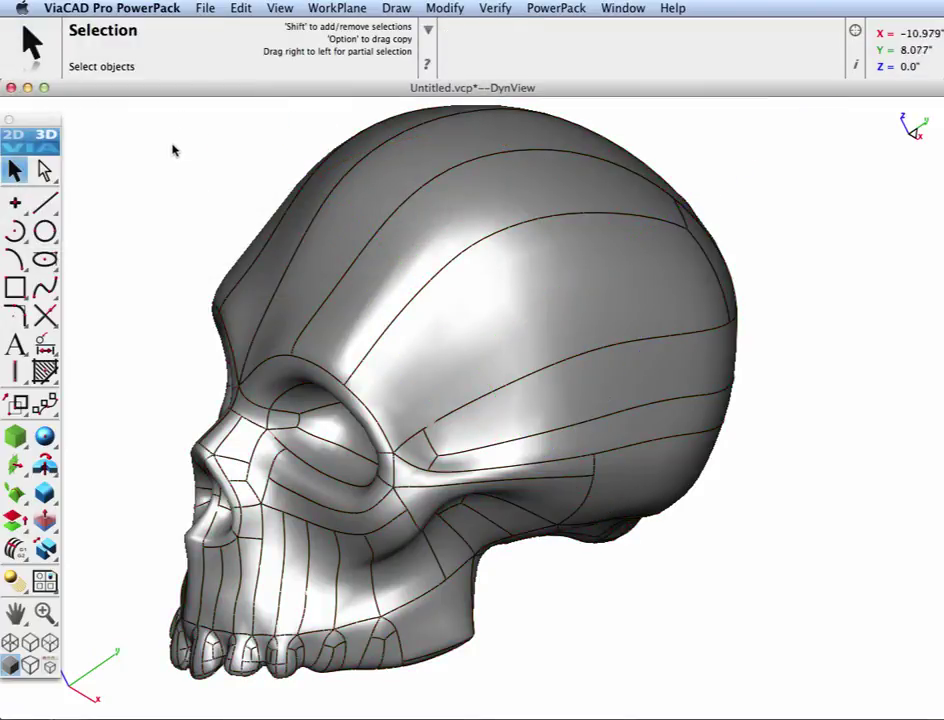
- Save an IGES export of the skull as skull.igs in the Skull folder
left_click(204, 8)
left_click(246, 248)
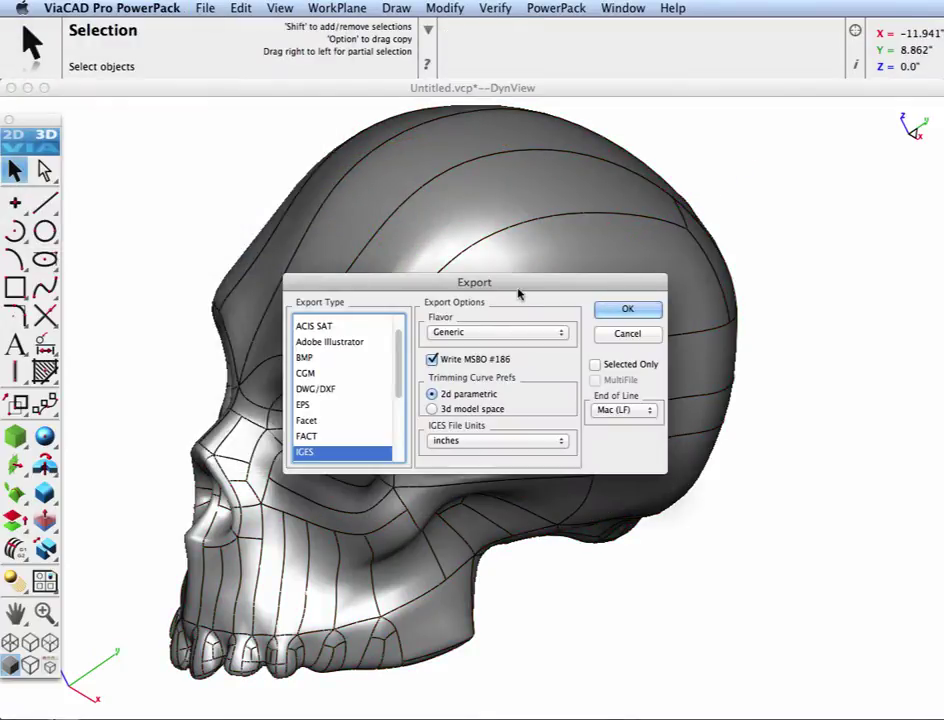
left_click(629, 312)
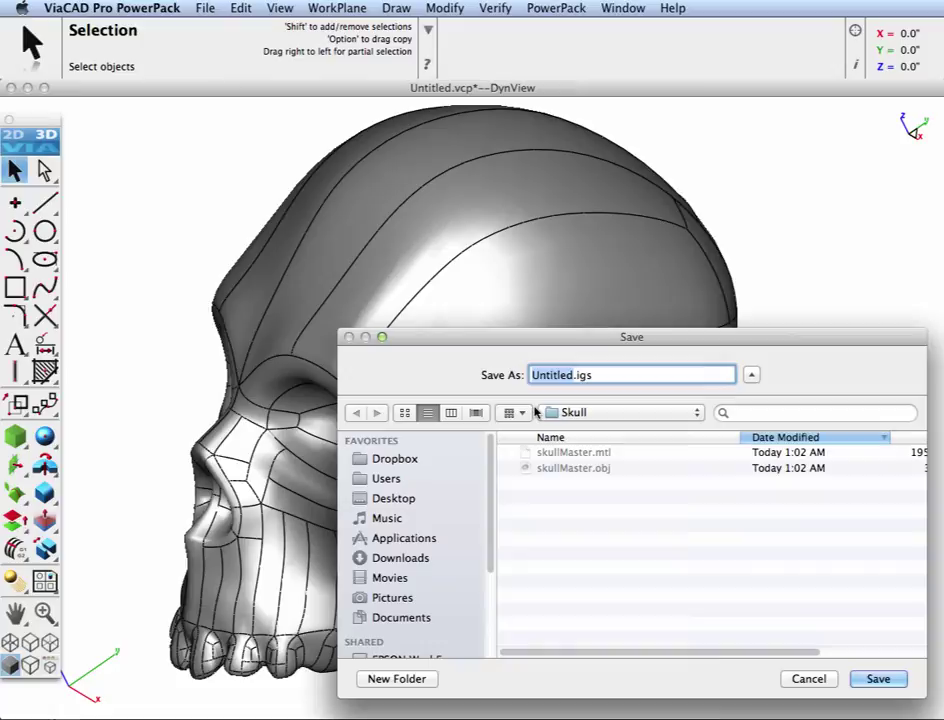
type("skull")
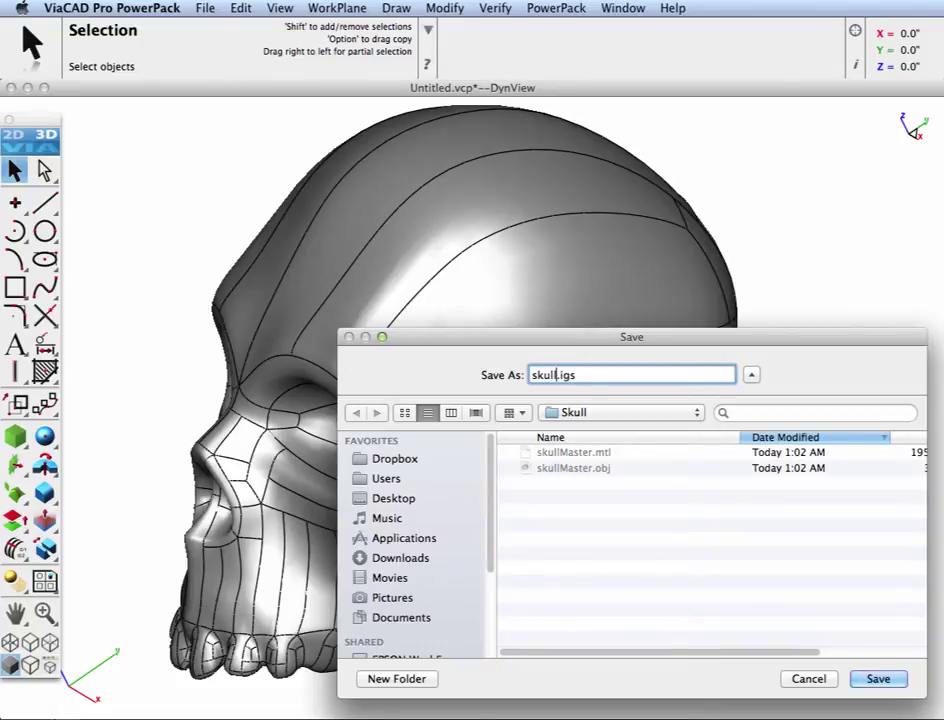
left_click(878, 678)
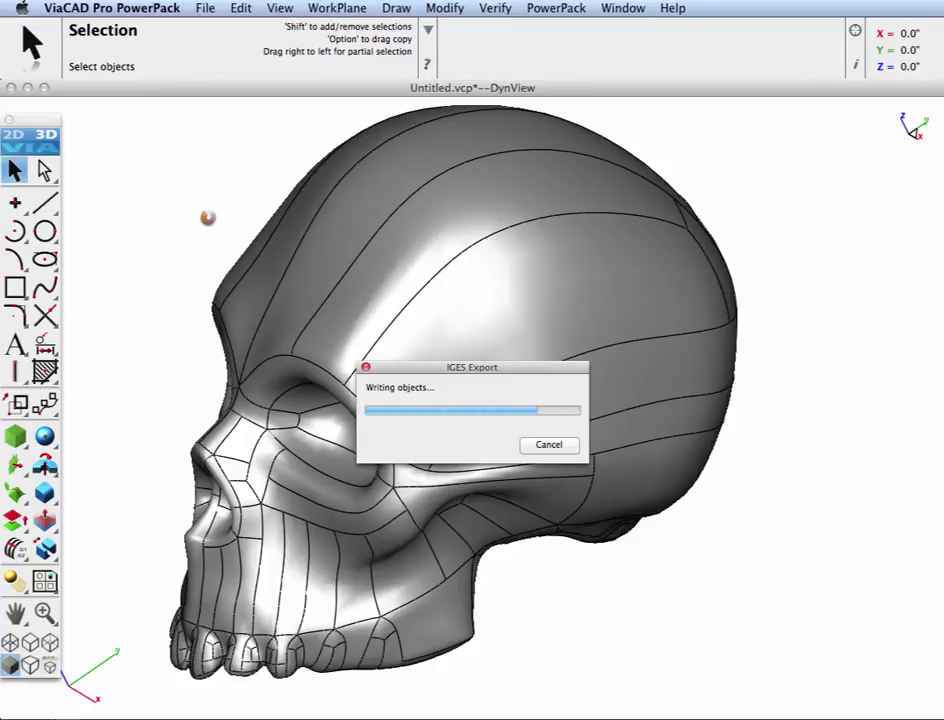
left_click(205, 8)
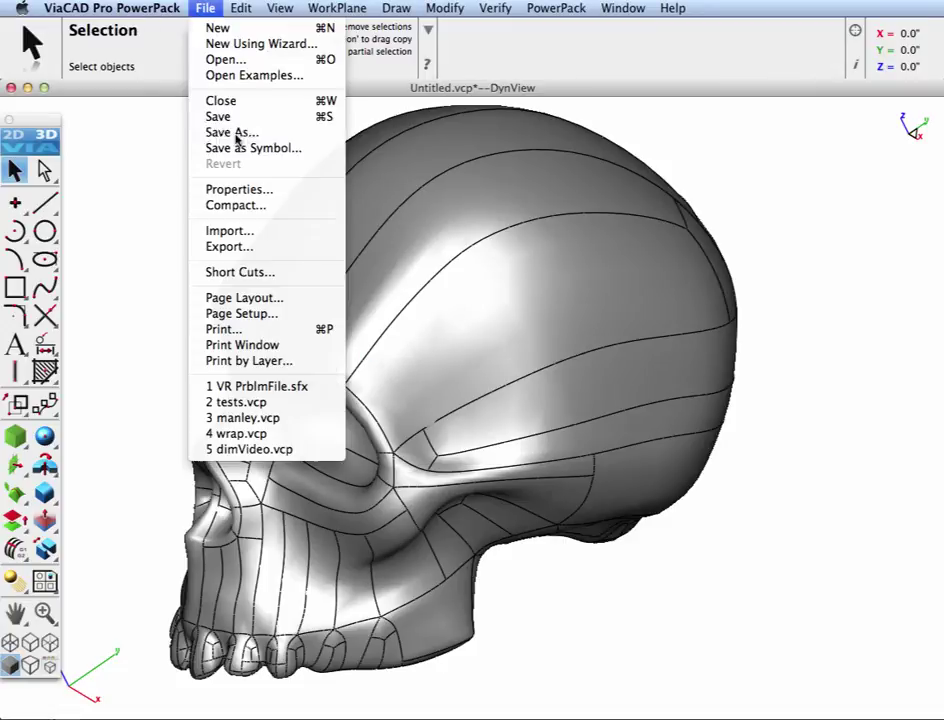
- Save an ACIS SAT version 23.0 export of the skull as skull.sat
left_click(215, 246)
left_click(305, 327)
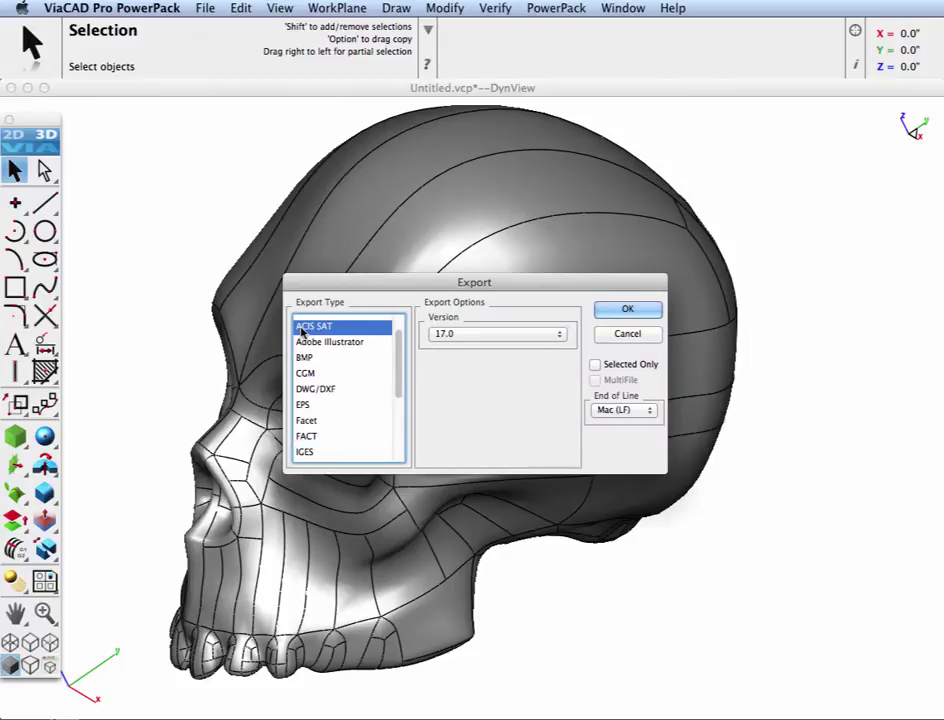
left_click(480, 333)
left_click(468, 408)
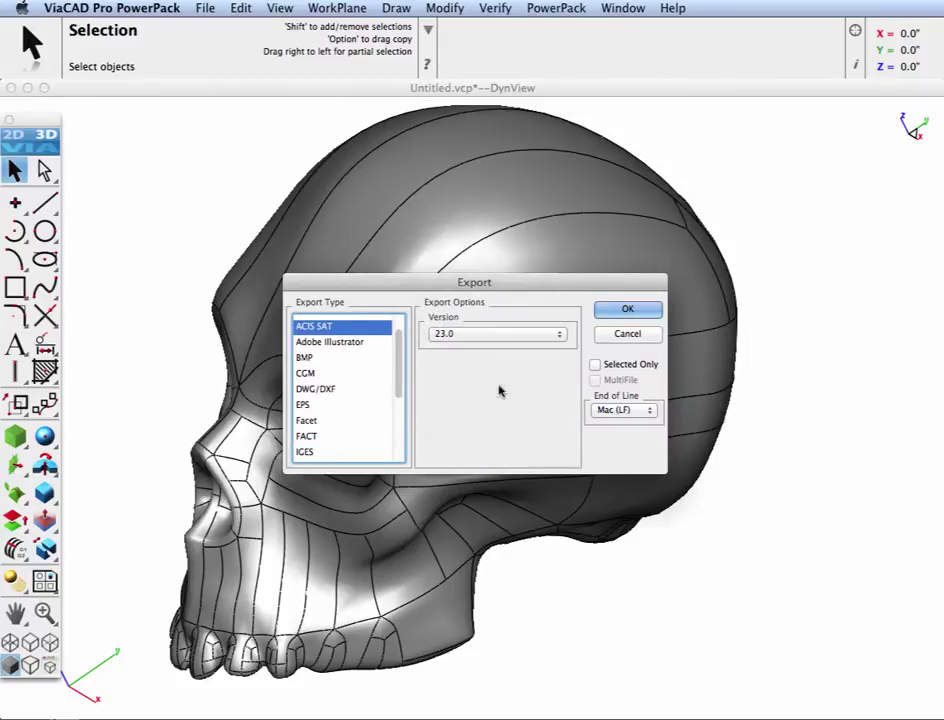
left_click(624, 312)
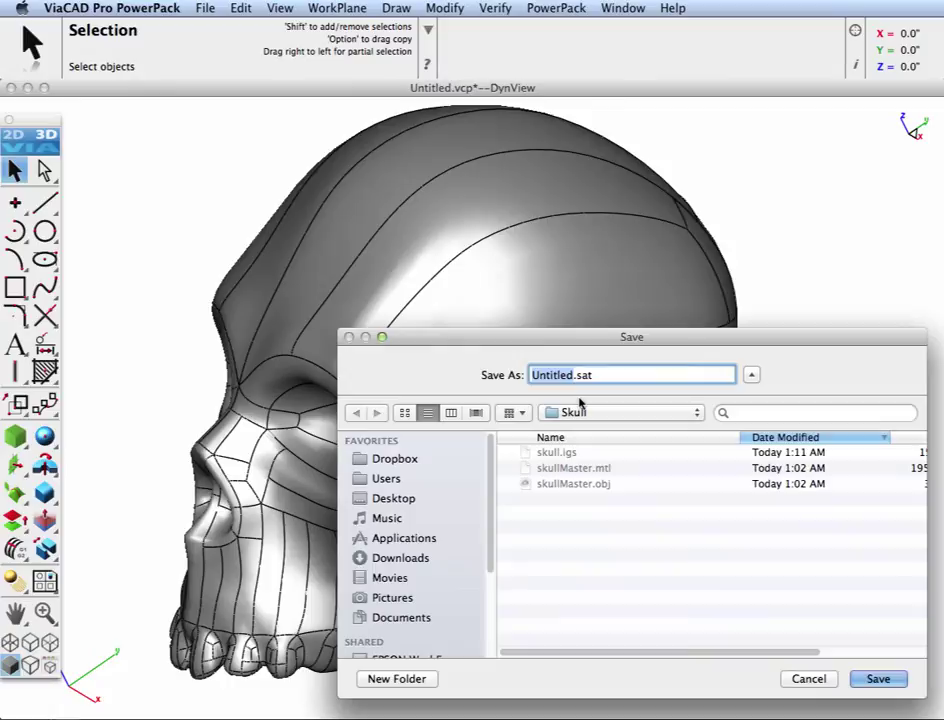
type("skull")
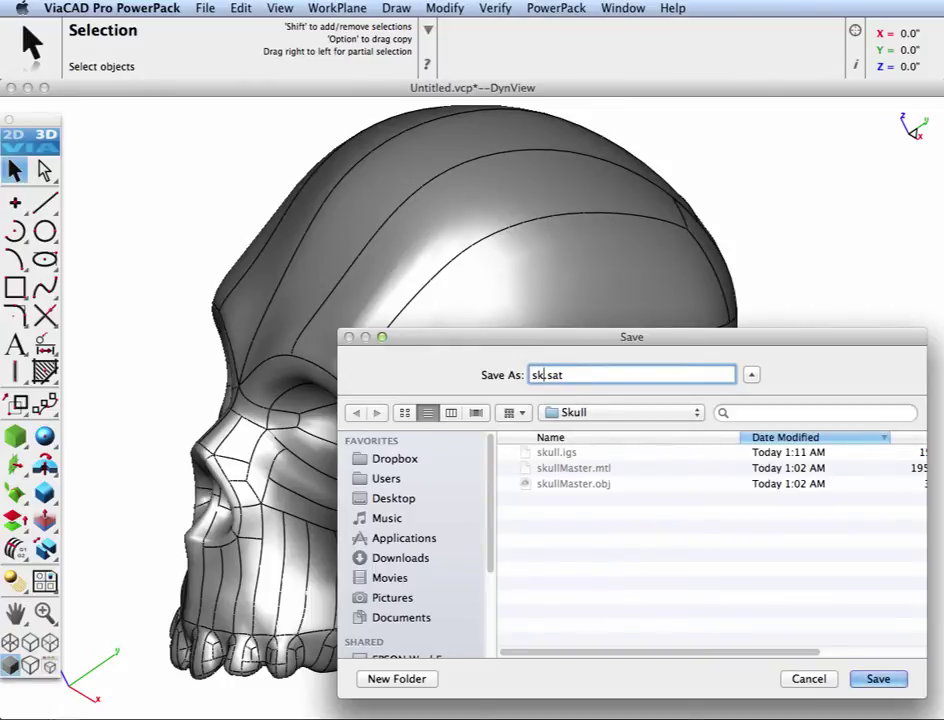
left_click(876, 676)
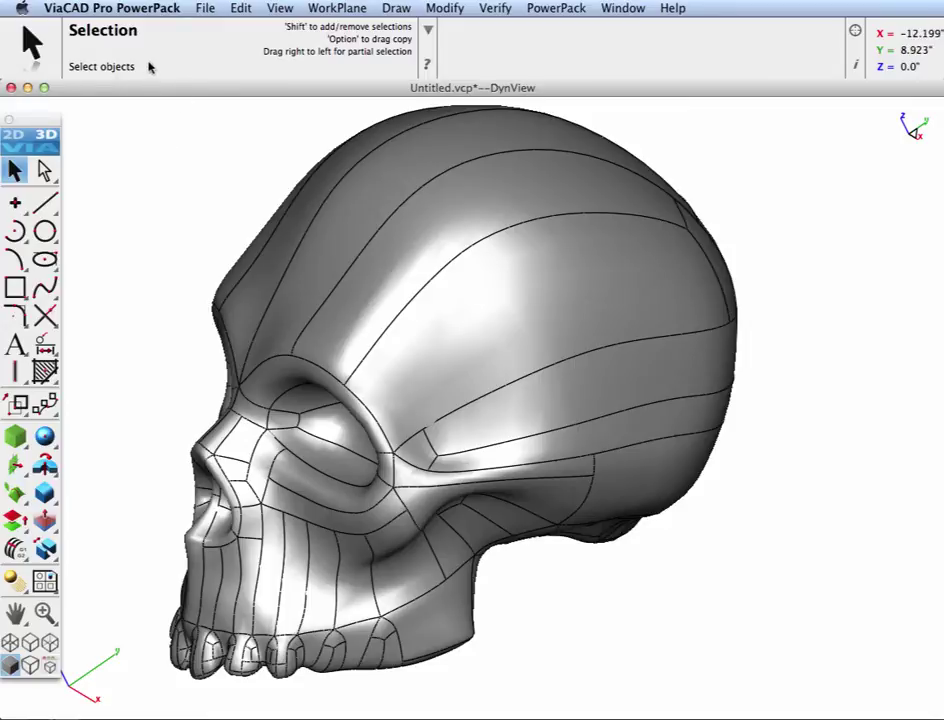
- Save a STEP export of the skull as skull.stp in the Skull folder
left_click(205, 8)
left_click(270, 247)
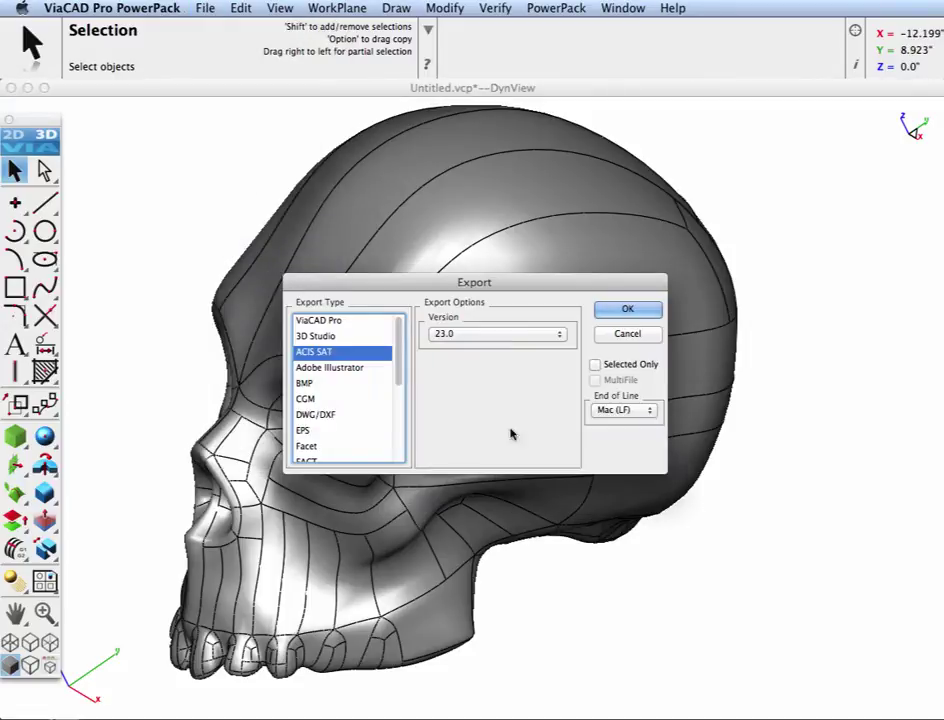
scroll(355, 410, "down", 3)
scroll(355, 410, "down", 2)
left_click(348, 388)
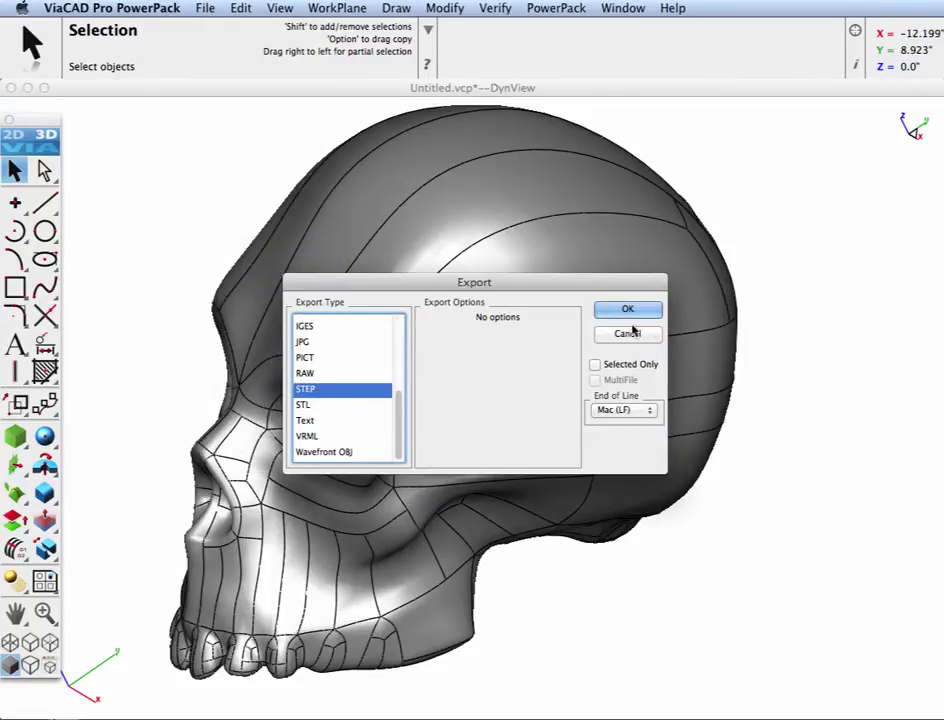
left_click(626, 310)
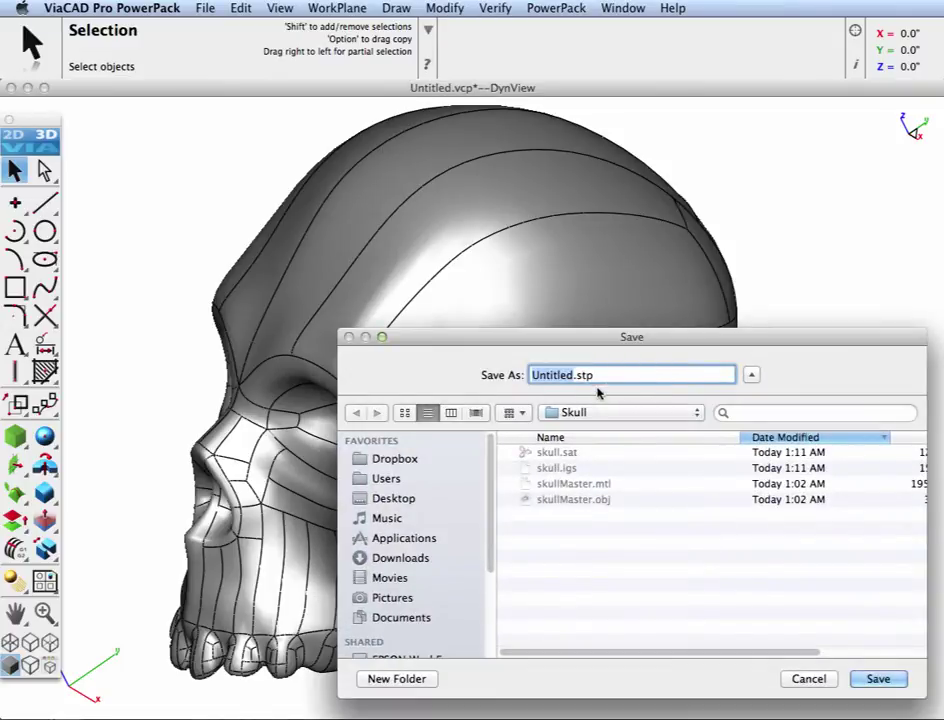
type("skull")
left_click(866, 678)
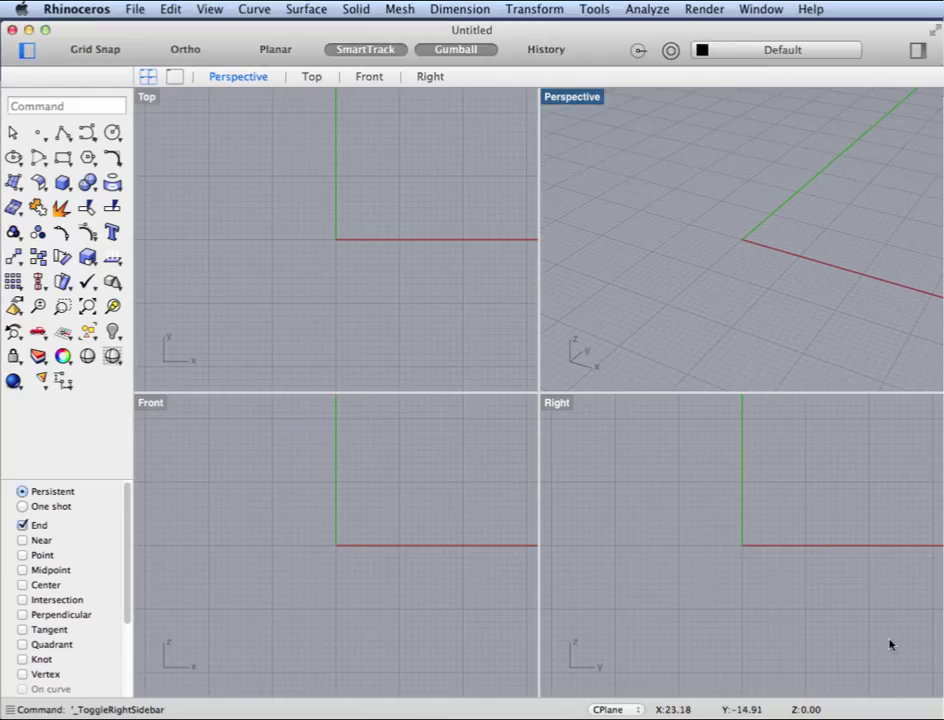
- Open skull.stp from the Skull folder to reach the STP Import Options dialog
left_click(133, 9)
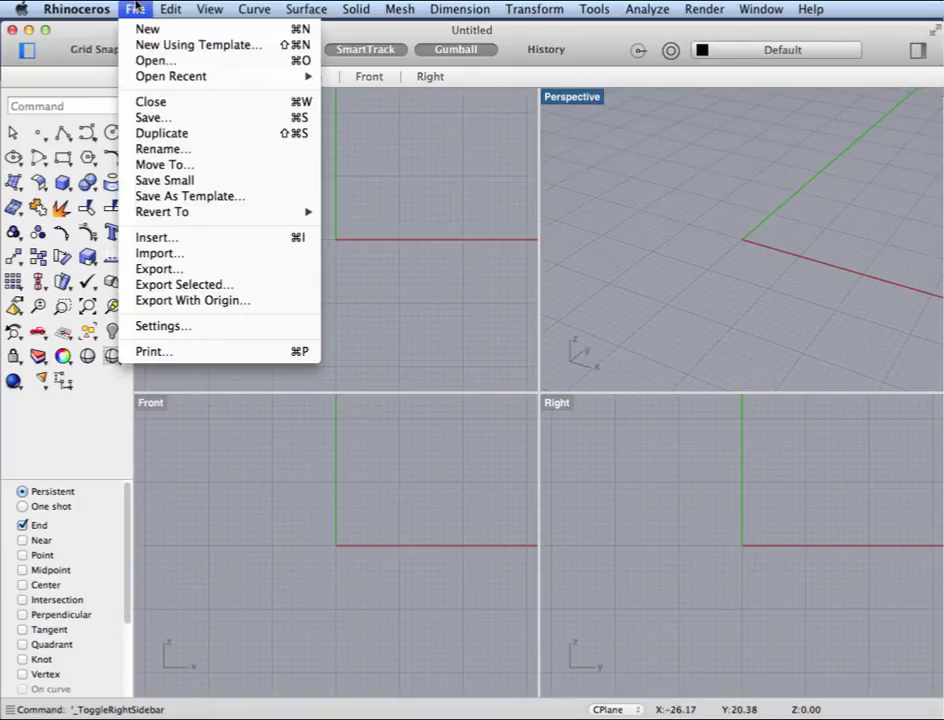
left_click(152, 61)
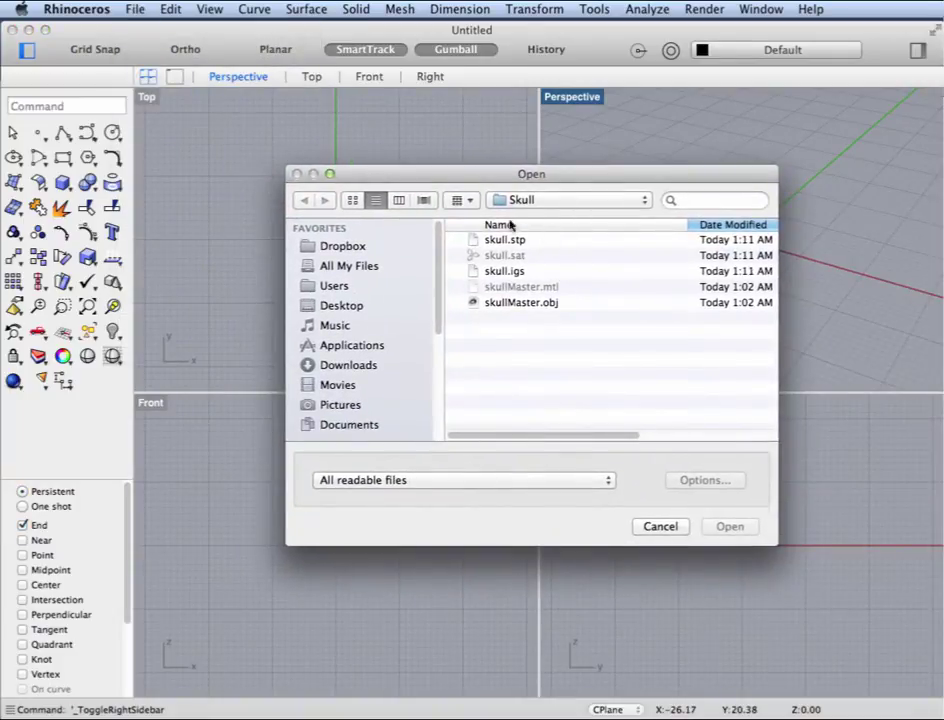
left_click(511, 241)
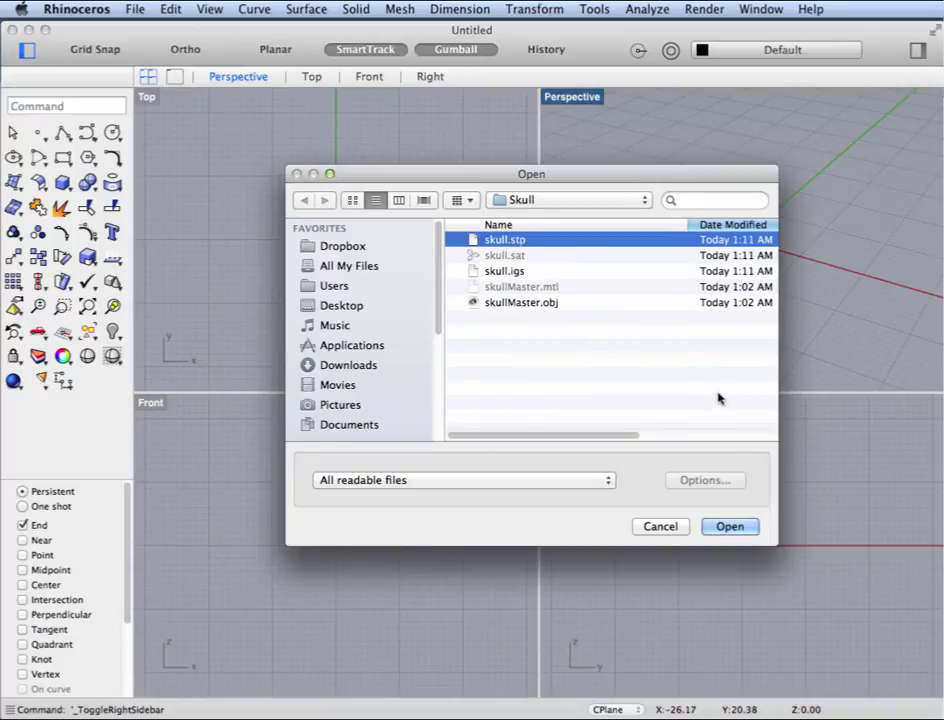
left_click(729, 527)
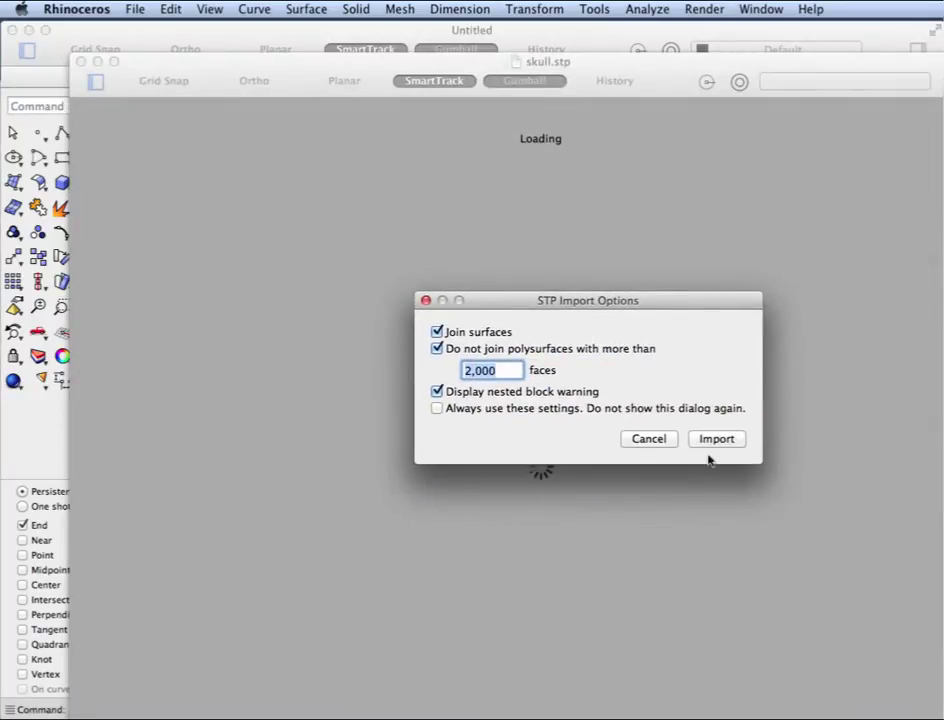
- Import skull.stp with the default STP options and orbit the Perspective view around the skull
left_click(714, 442)
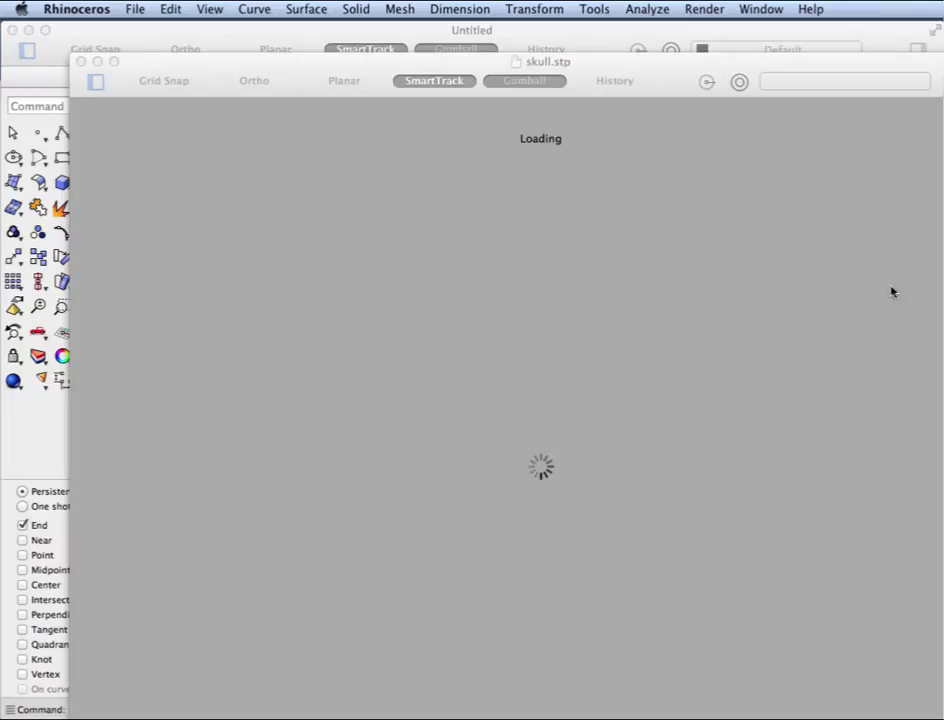
left_click_drag(860, 72, 793, 42)
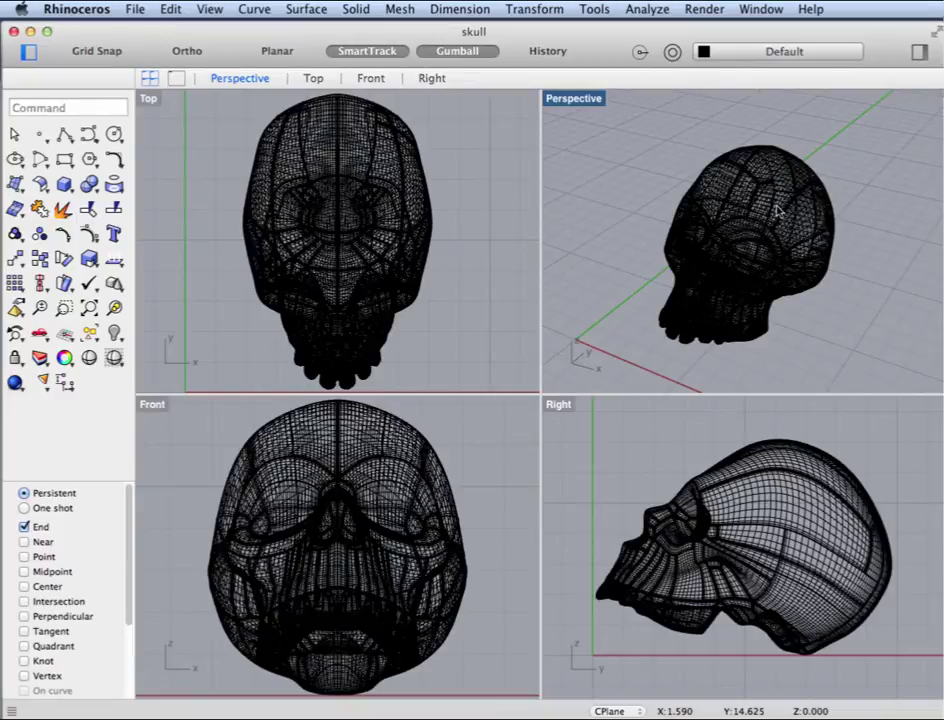
right_click_drag(780, 217, 656, 70)
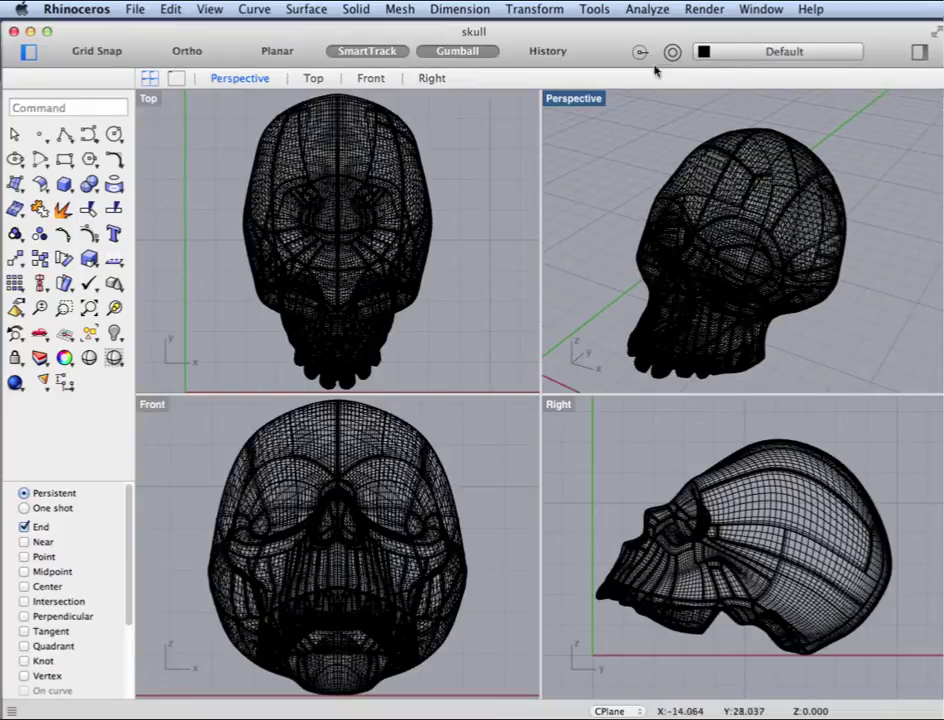
left_click(648, 10)
mouse_move(652, 62)
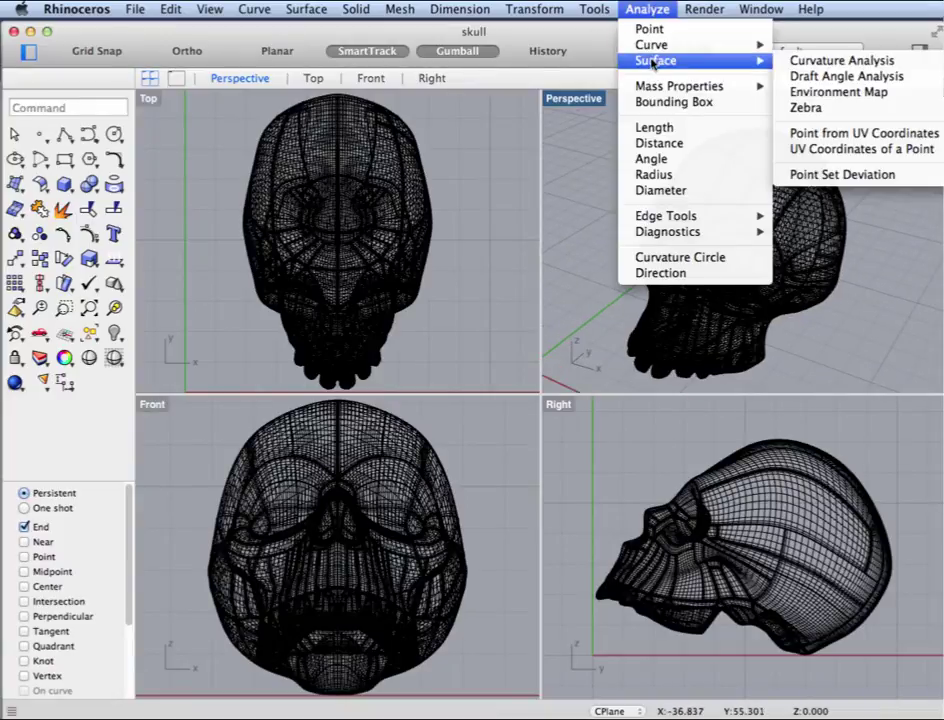
- Apply Zebra analysis to the skull and inspect the stripes in the Perspective view
left_click(822, 108)
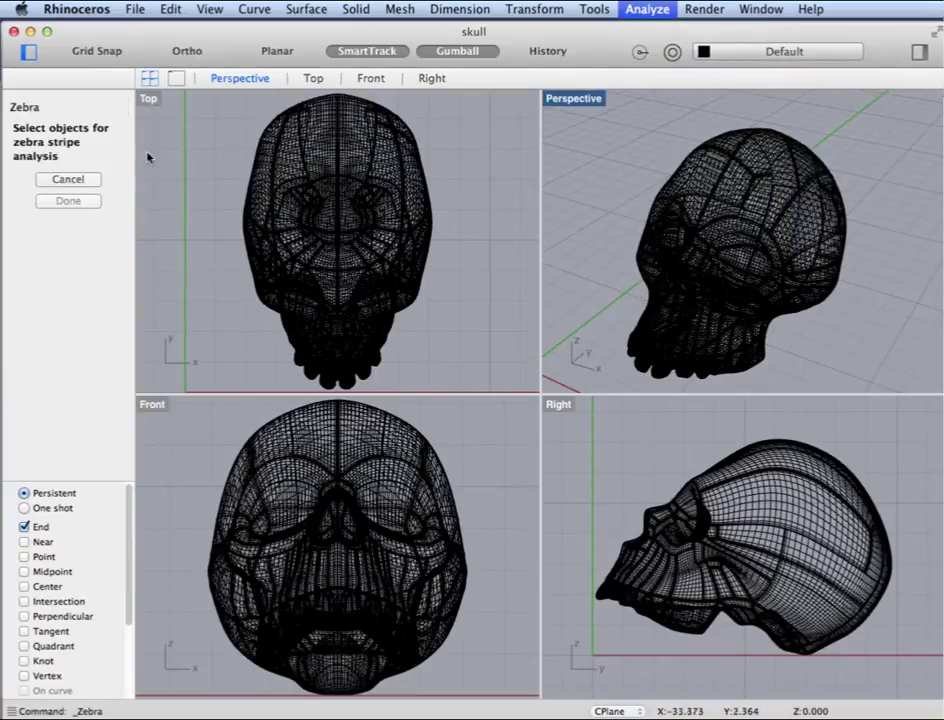
left_click(674, 211)
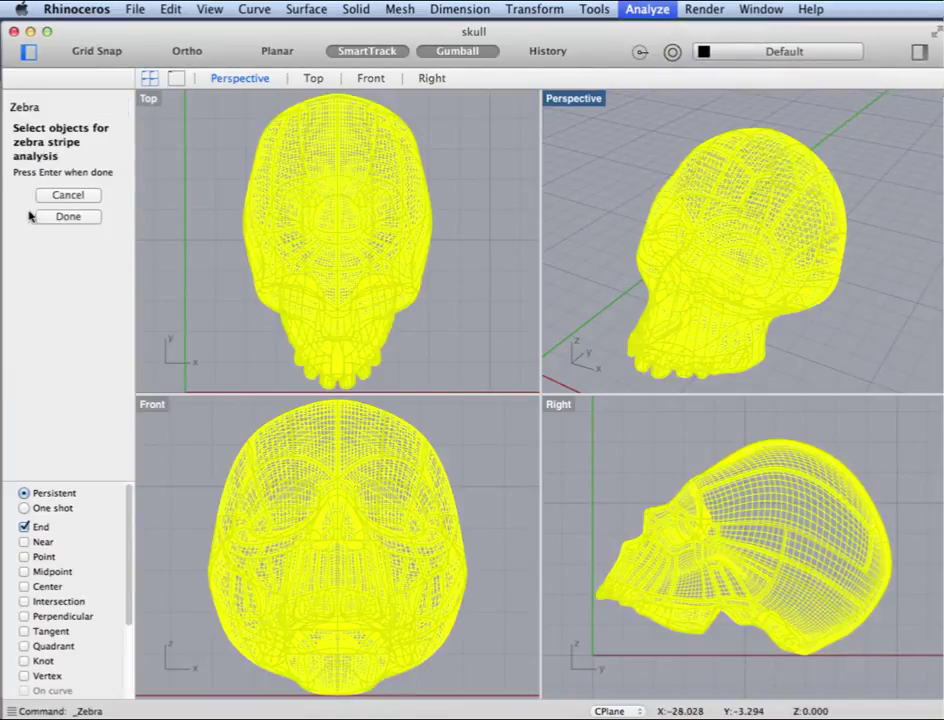
left_click(72, 216)
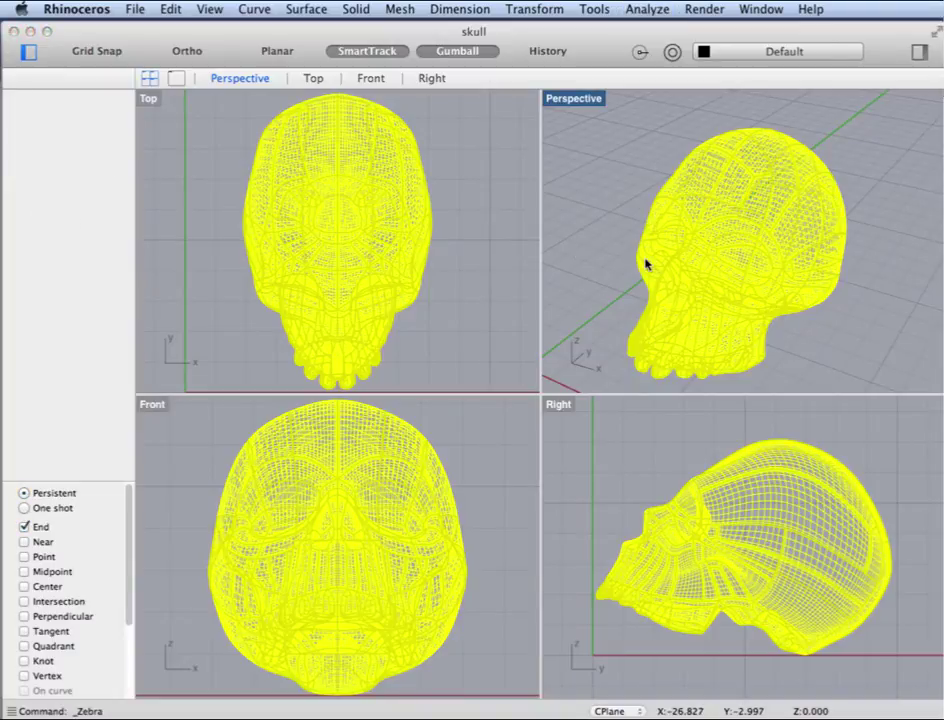
scroll(745, 265, "up", 5)
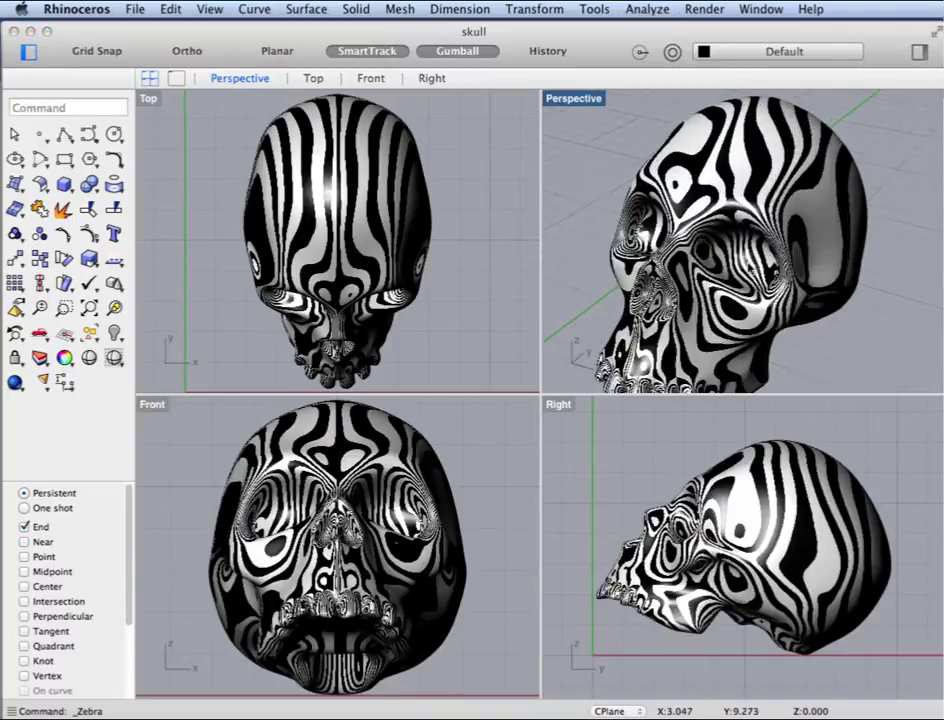
scroll(742, 270, "up", 3)
scroll(742, 270, "down", 3)
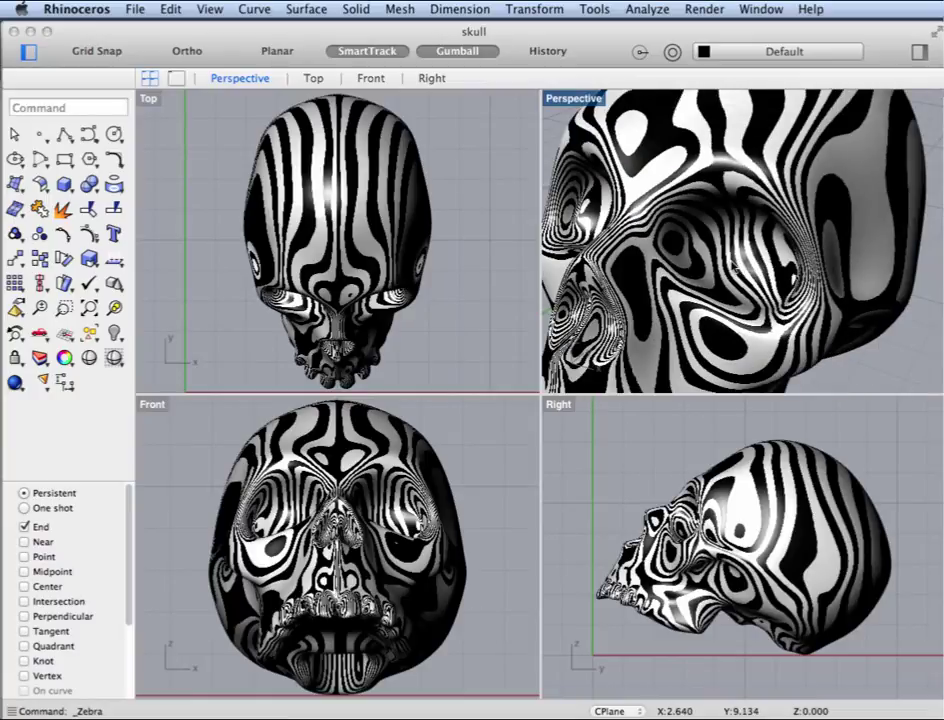
scroll(730, 262, "down", 2)
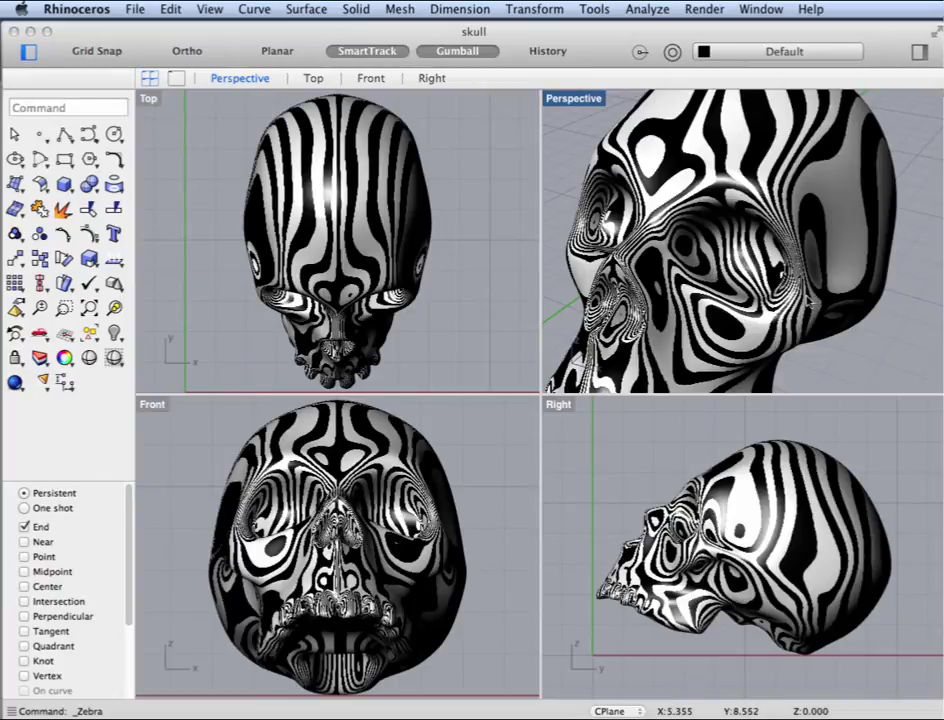
right_click_drag(807, 300, 760, 240)
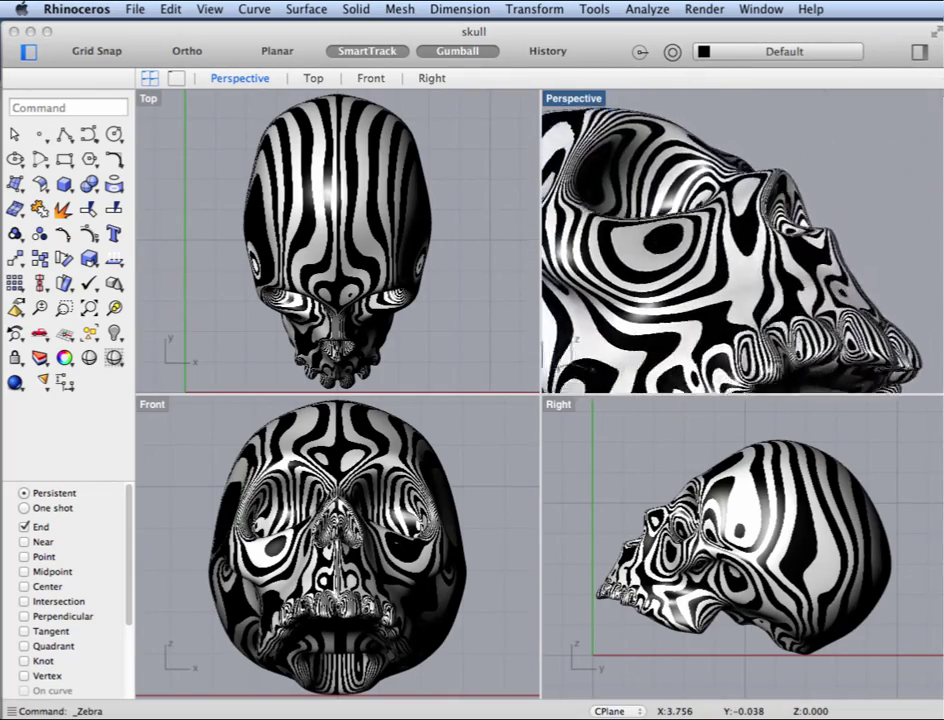